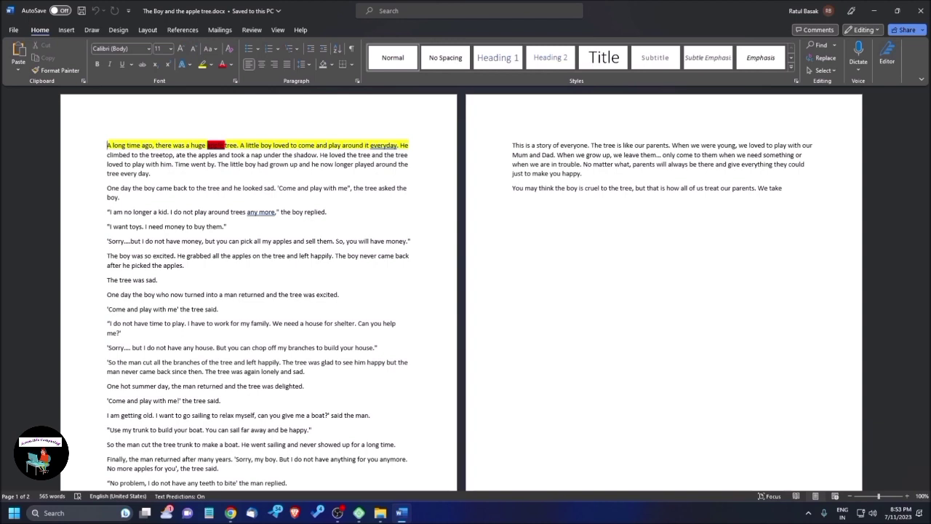
# Select all of the story text and open the Translator for translating the whole document.
pyautogui.press('Down')
pyautogui.hotkey('ctrl', 'a')
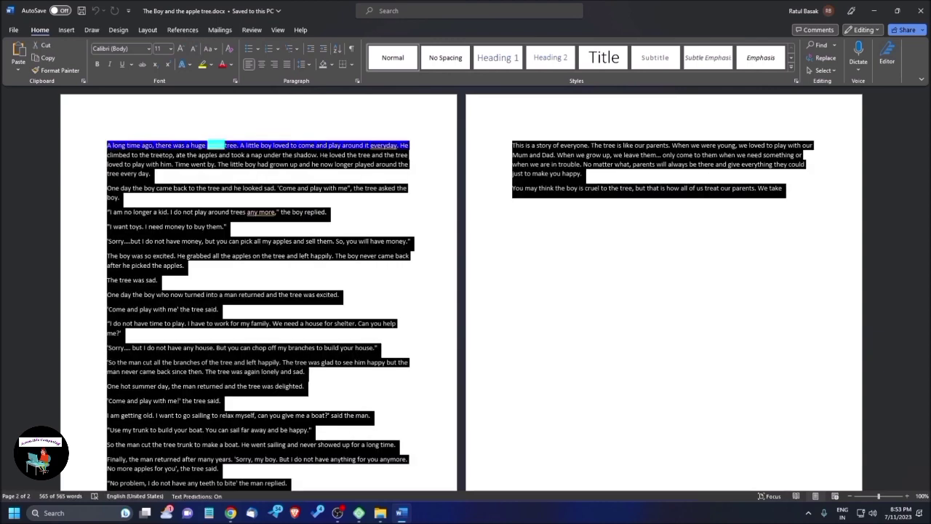
pyautogui.hotkey('alt', 'r')
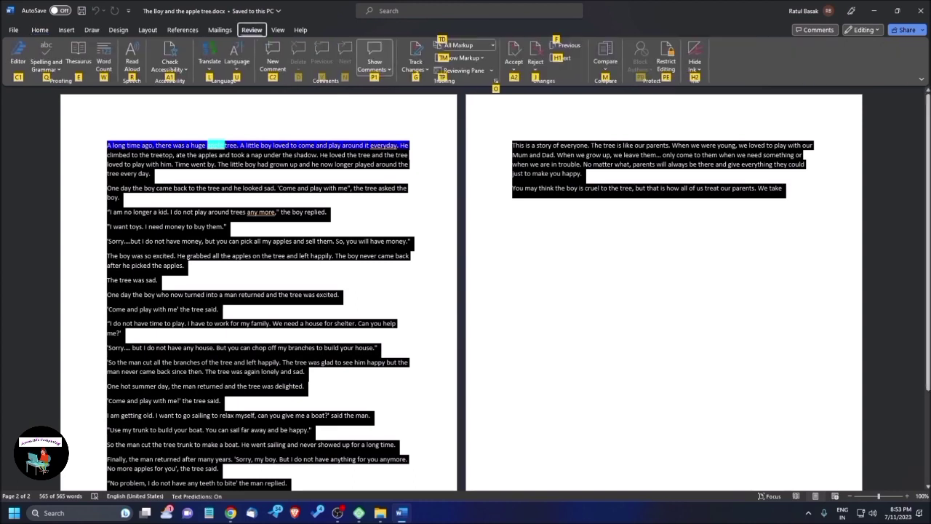
pyautogui.press('Tab')
pyautogui.press('Tab')
pyautogui.press('Tab')
pyautogui.press('Tab')
pyautogui.press('Tab')
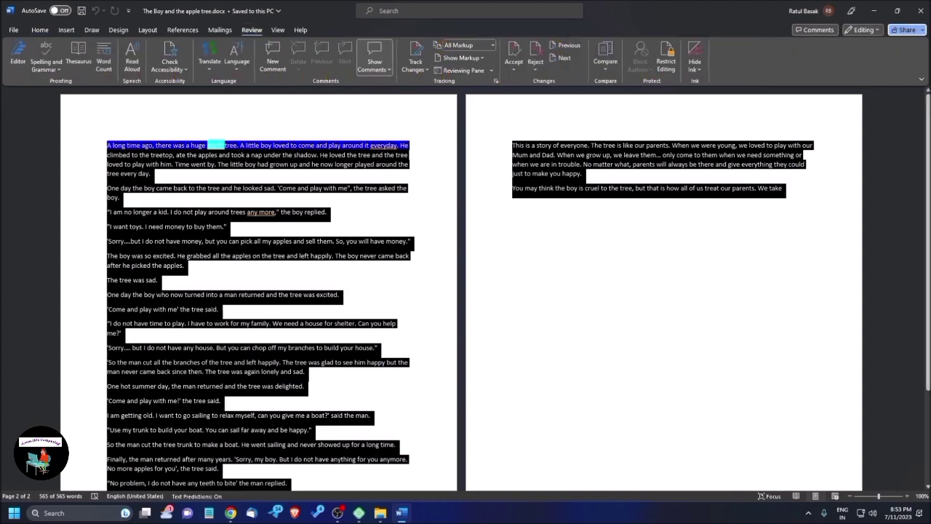
pyautogui.press('Tab')
pyautogui.press('Tab')
pyautogui.press('Tab')
pyautogui.press('Tab')
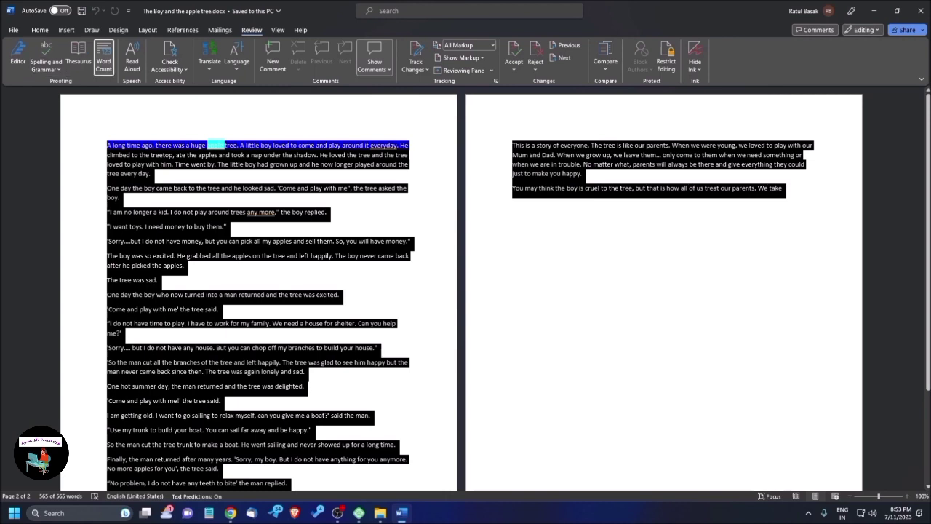
pyautogui.press('Tab')
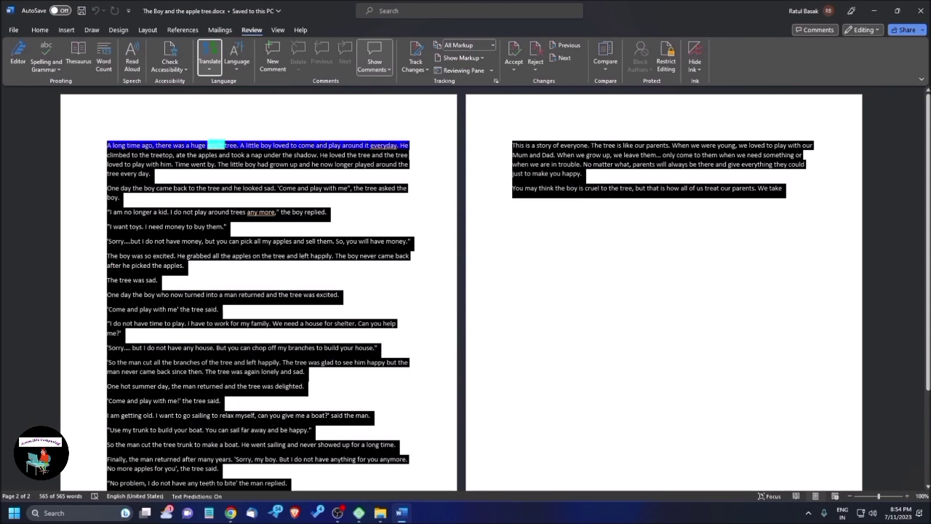
pyautogui.press('Return')
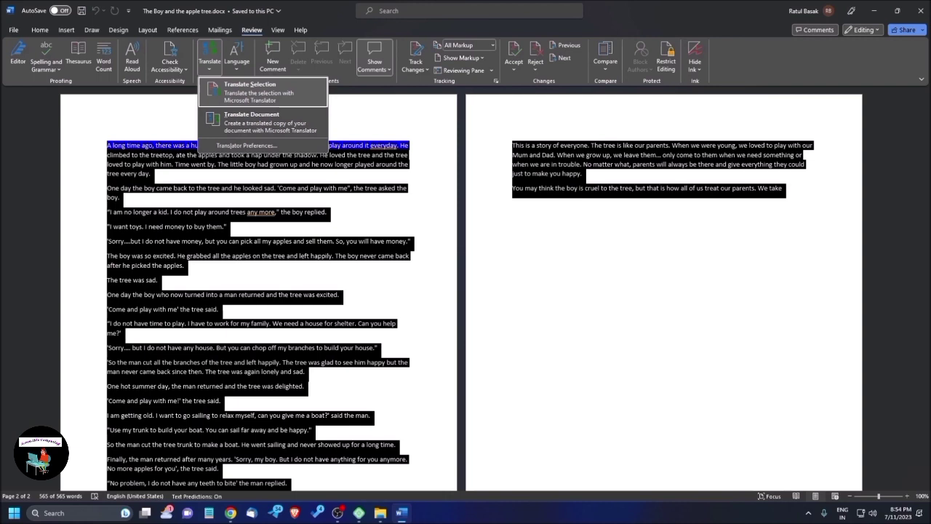
pyautogui.press('Down')
pyautogui.press('Down')
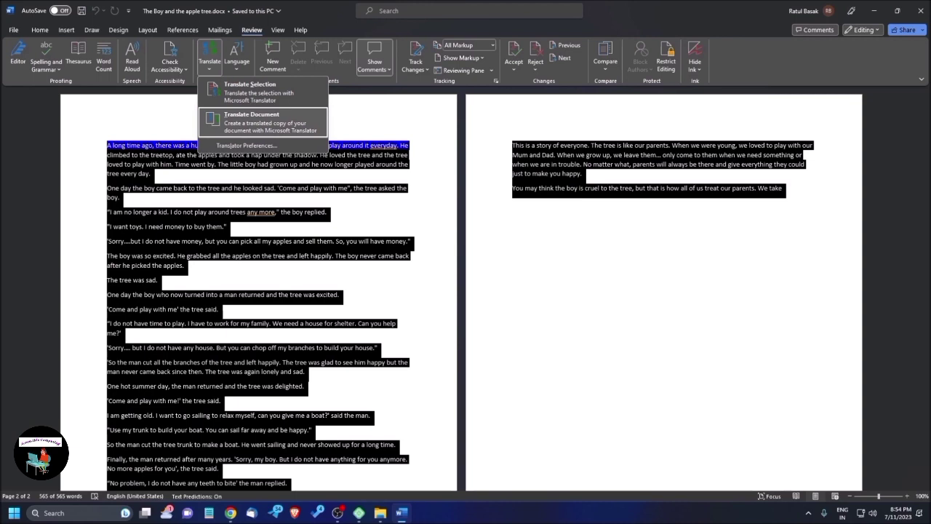
pyautogui.press('Return')
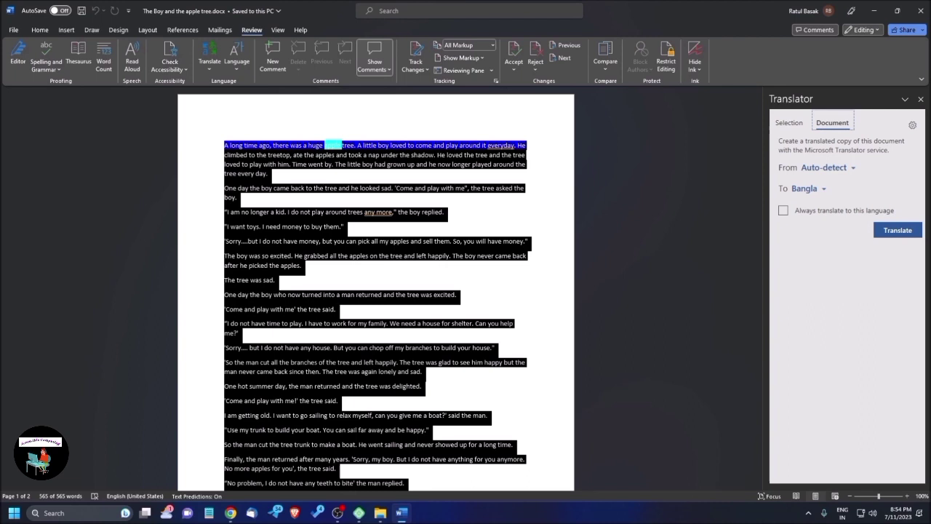
# Look through the source languages available for the document translation, leaving the source on Auto-detect.
pyautogui.press('Tab')
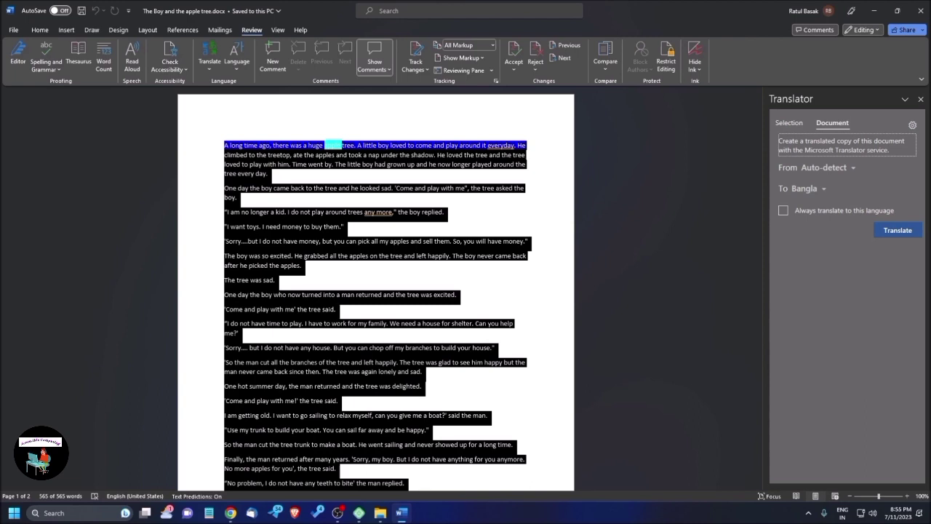
pyautogui.scroll(-1, 846, 175)
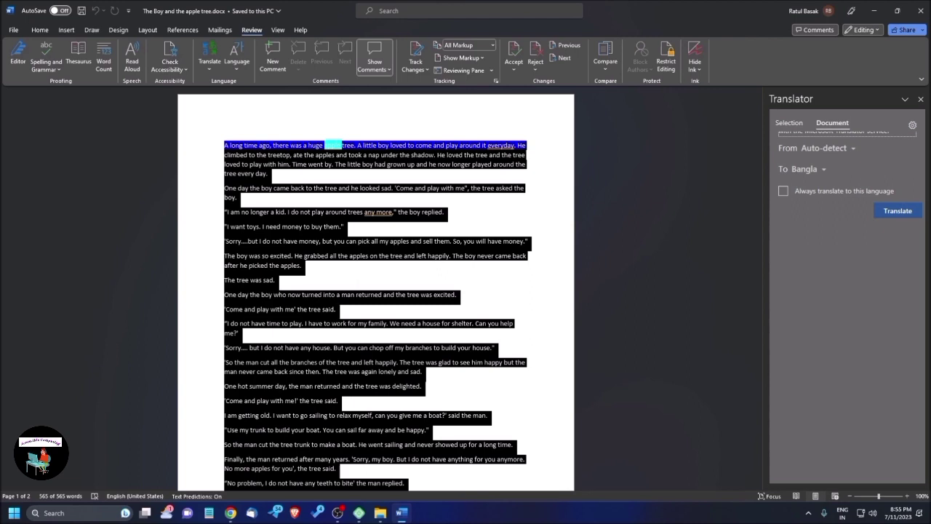
pyautogui.click(819, 148)
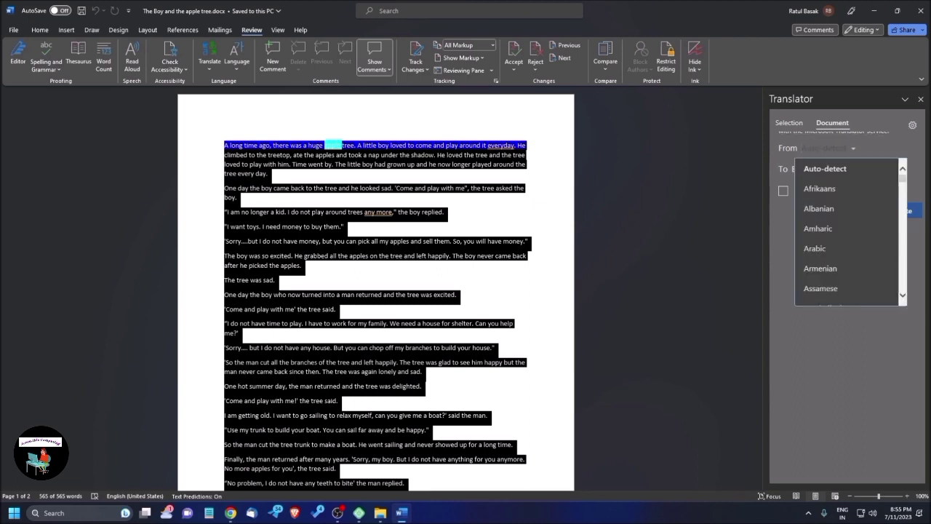
pyautogui.scroll(-1, 848, 232)
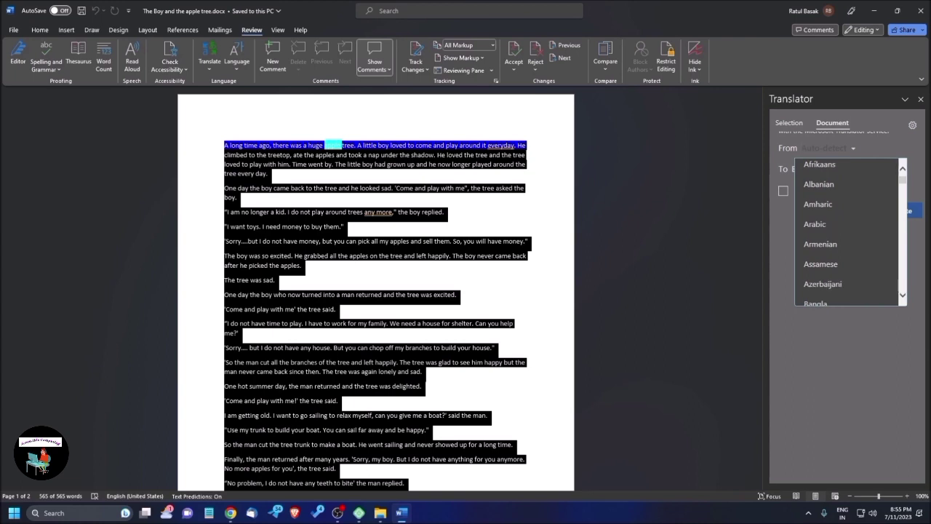
pyautogui.scroll(-1, 847, 231)
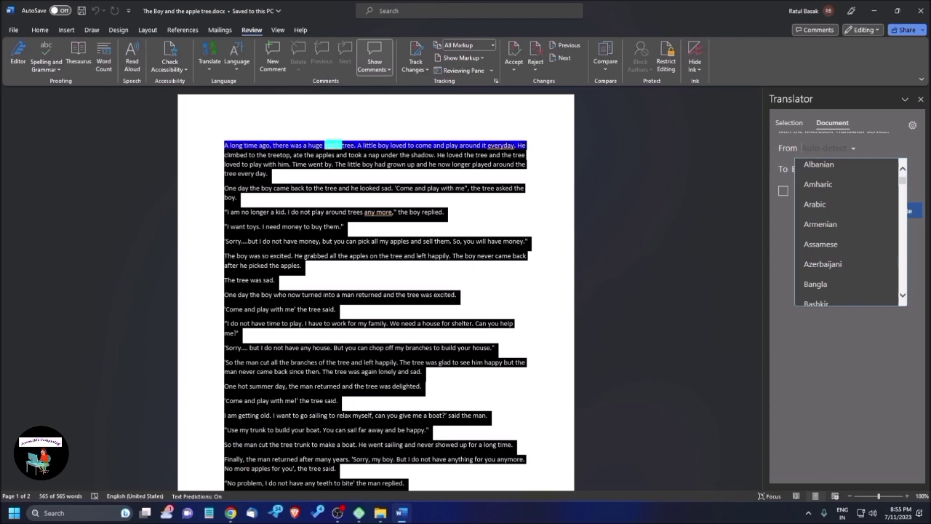
pyautogui.scroll(2, 848, 231)
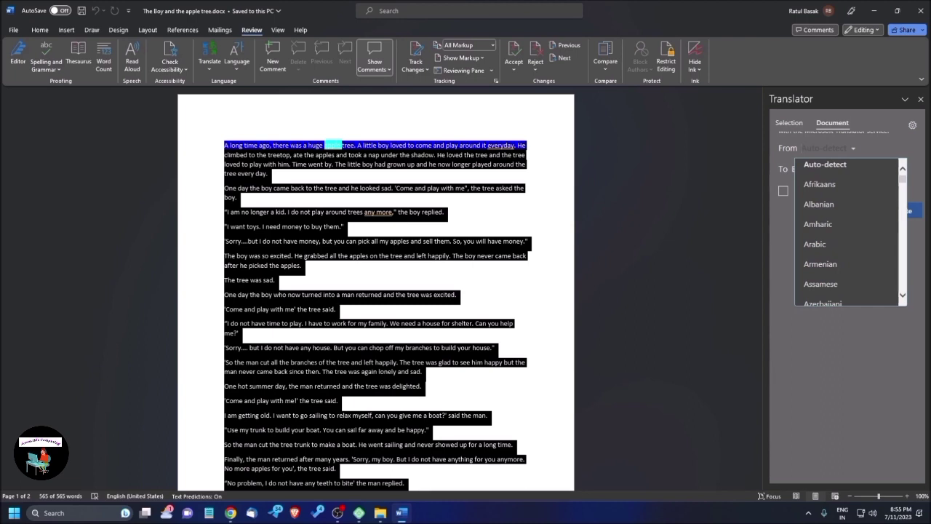
pyautogui.press('Escape')
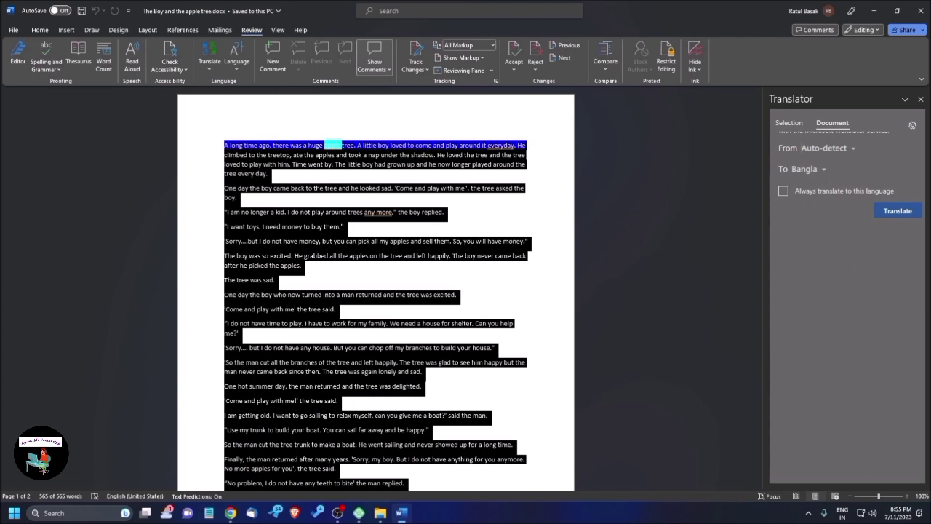
# Set the target language to Hindi and create the translated copy of the document.
pyautogui.press('Tab')
pyautogui.hotkey('alt', 'Down')
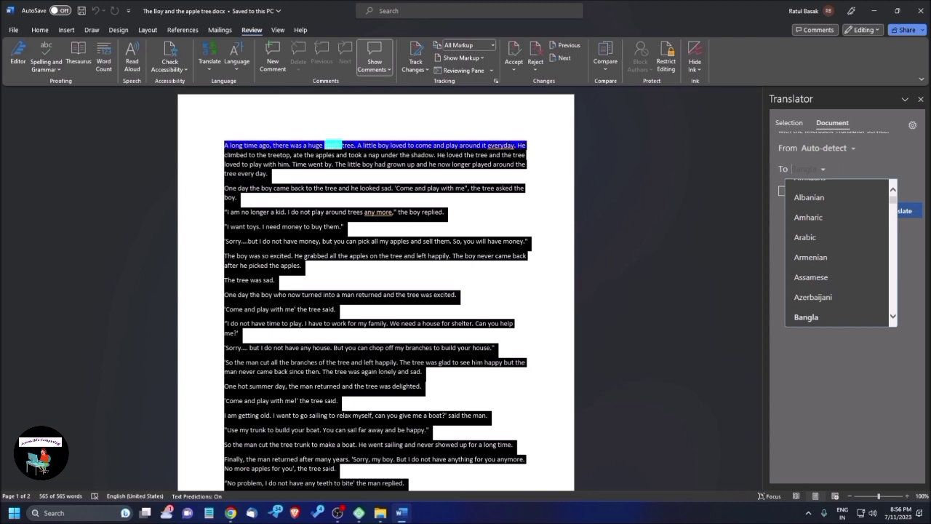
pyautogui.scroll(1, 840, 255)
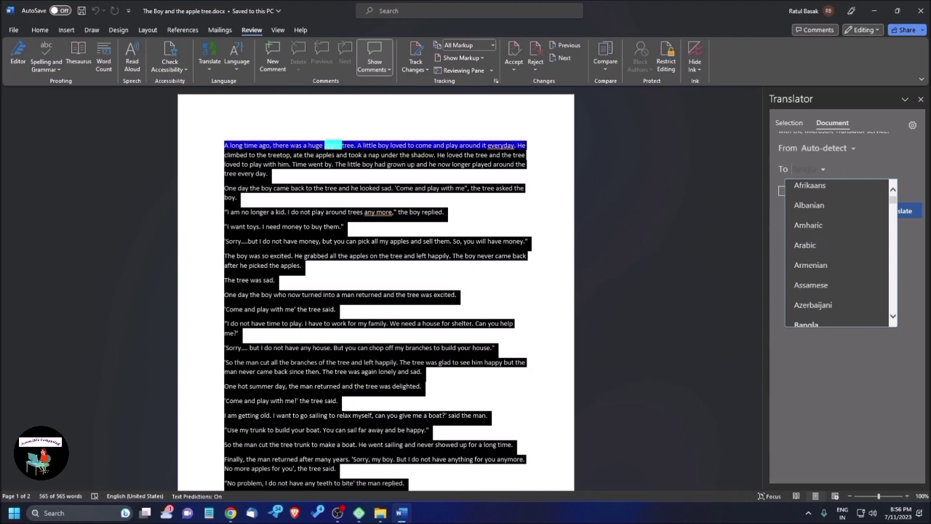
pyautogui.scroll(-2, 840, 254)
pyautogui.scroll(-3, 840, 254)
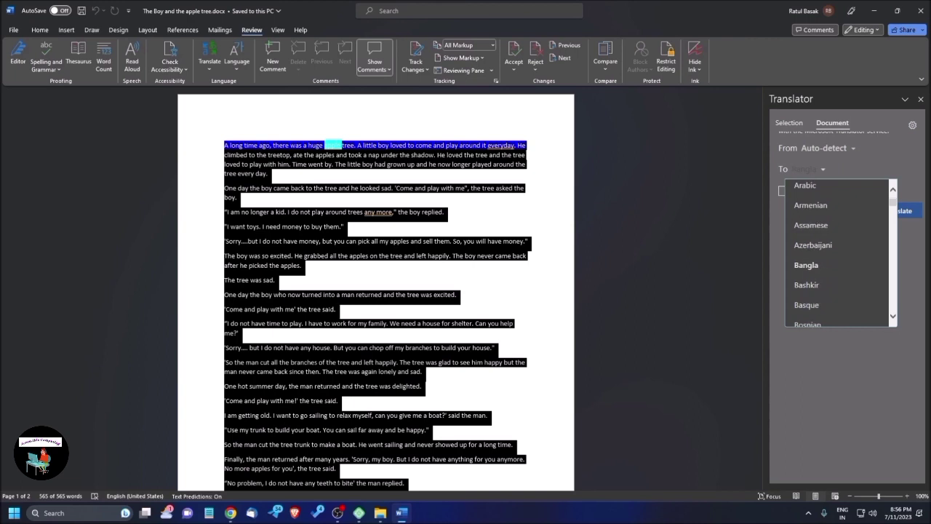
pyautogui.scroll(-9, 841, 255)
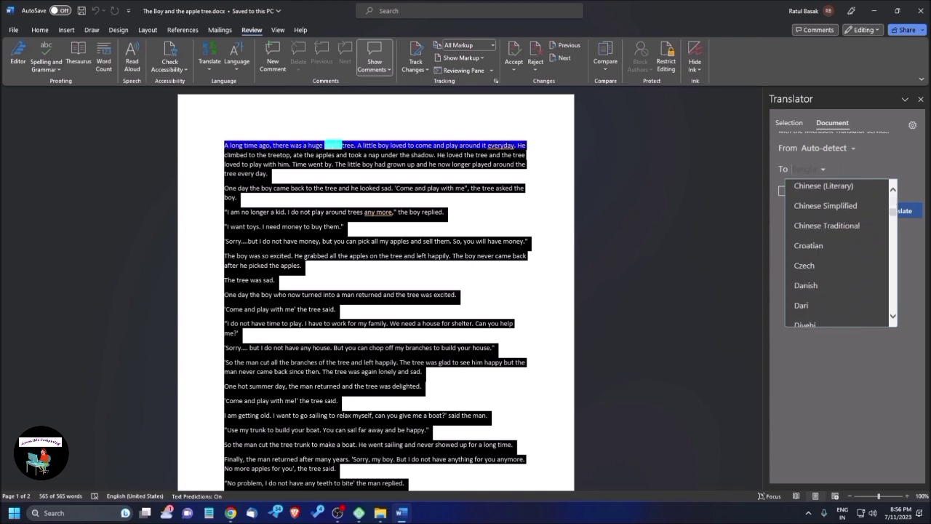
pyautogui.scroll(-5, 840, 255)
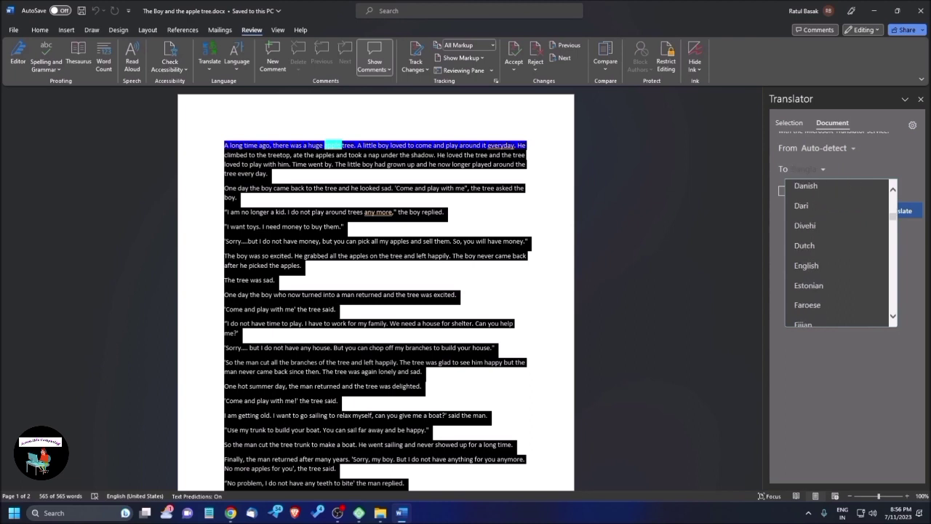
pyautogui.scroll(-3, 841, 254)
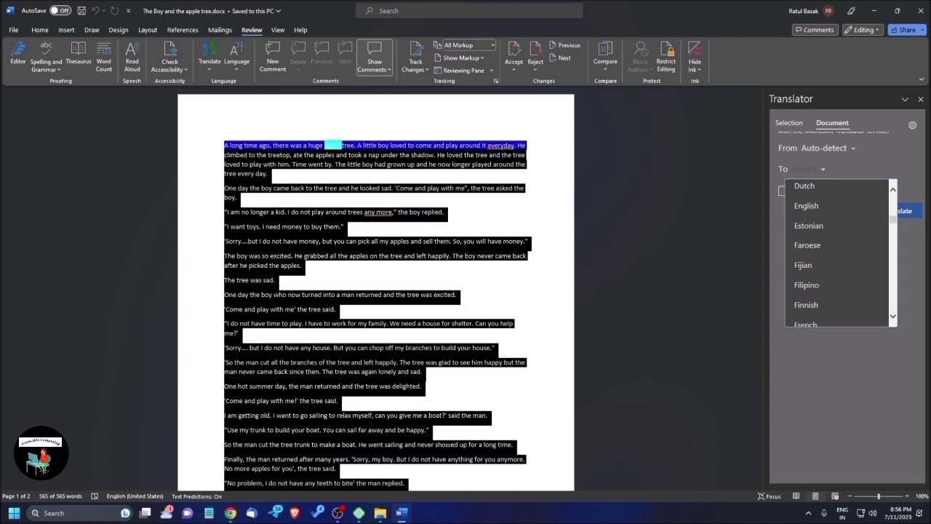
pyautogui.scroll(-4, 840, 255)
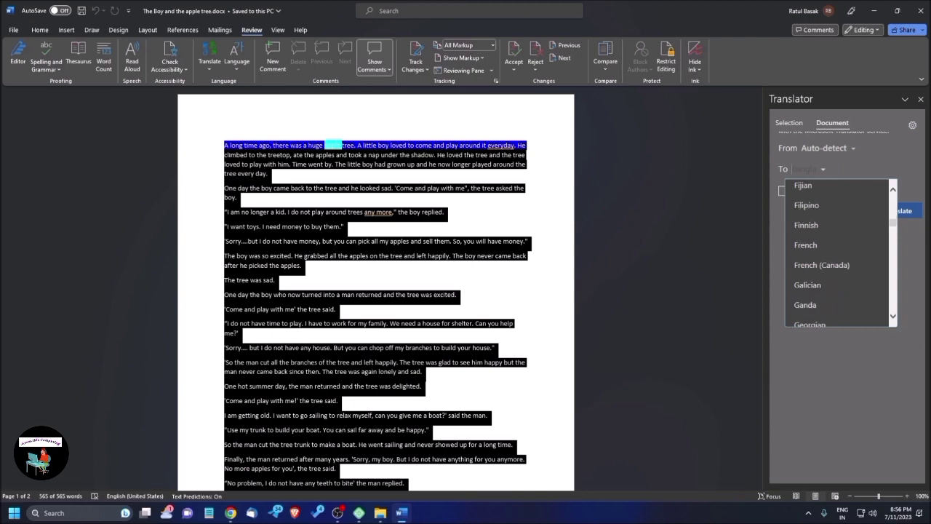
pyautogui.scroll(-3, 840, 255)
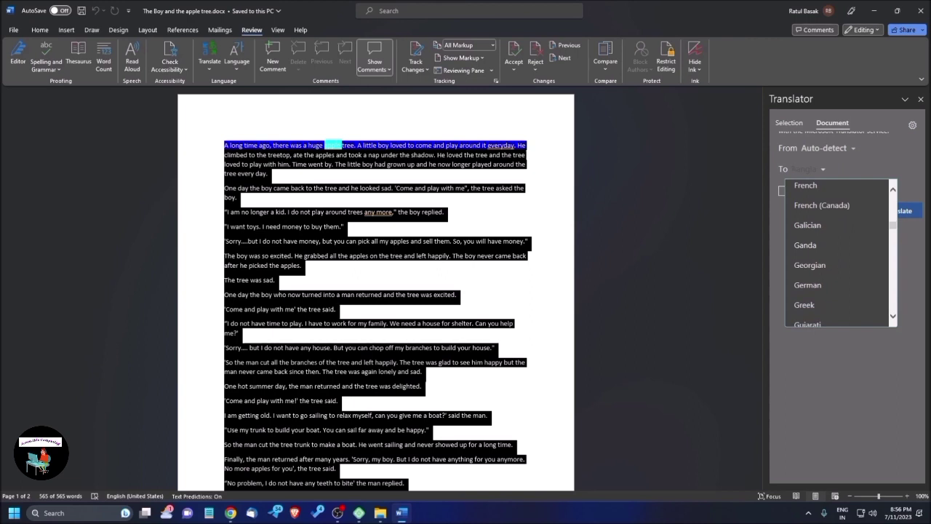
pyautogui.scroll(-4, 840, 254)
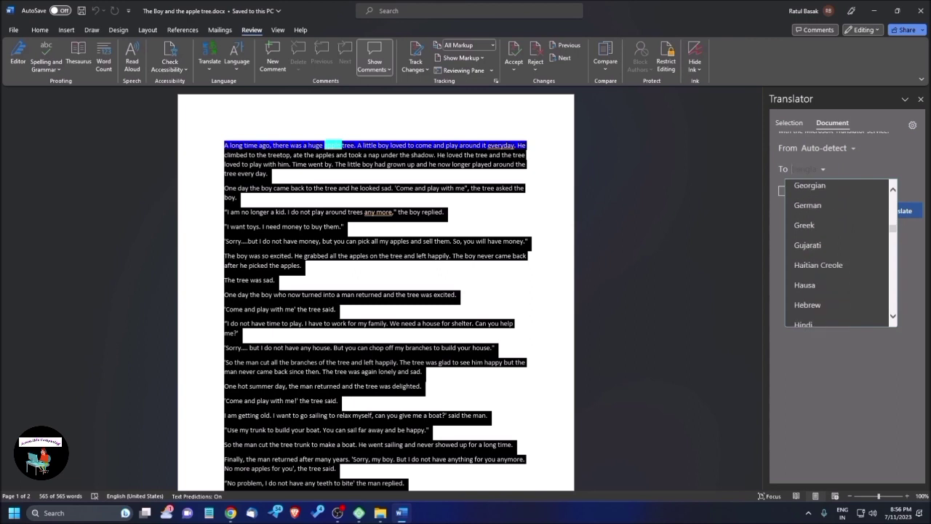
pyautogui.scroll(-6, 840, 255)
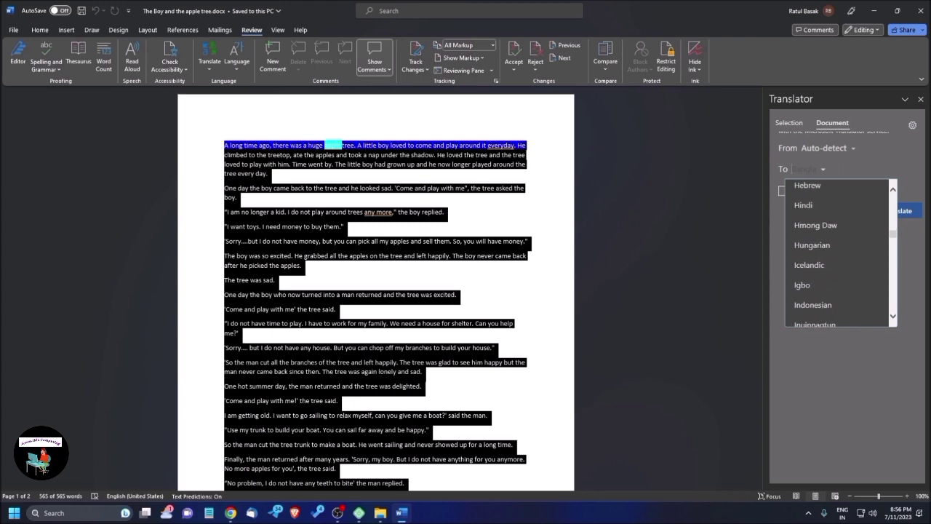
pyautogui.scroll(-1, 840, 254)
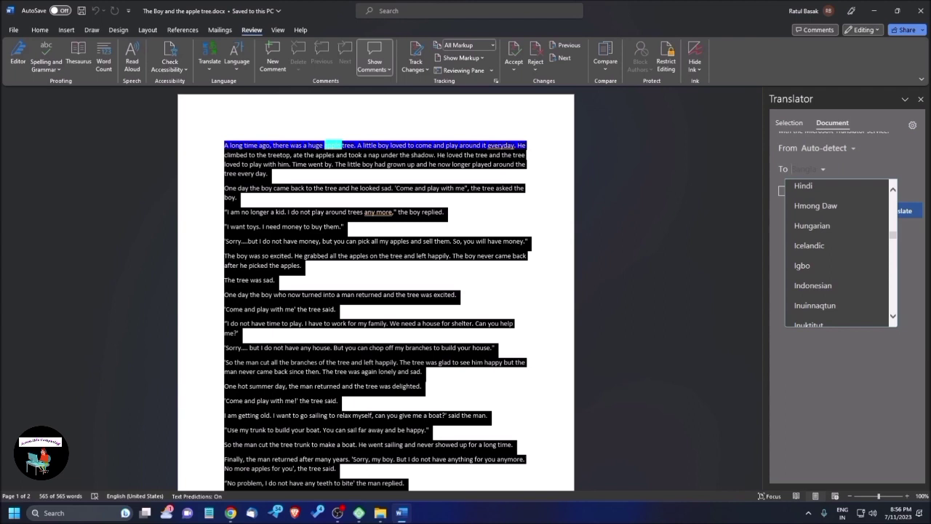
pyautogui.click(803, 186)
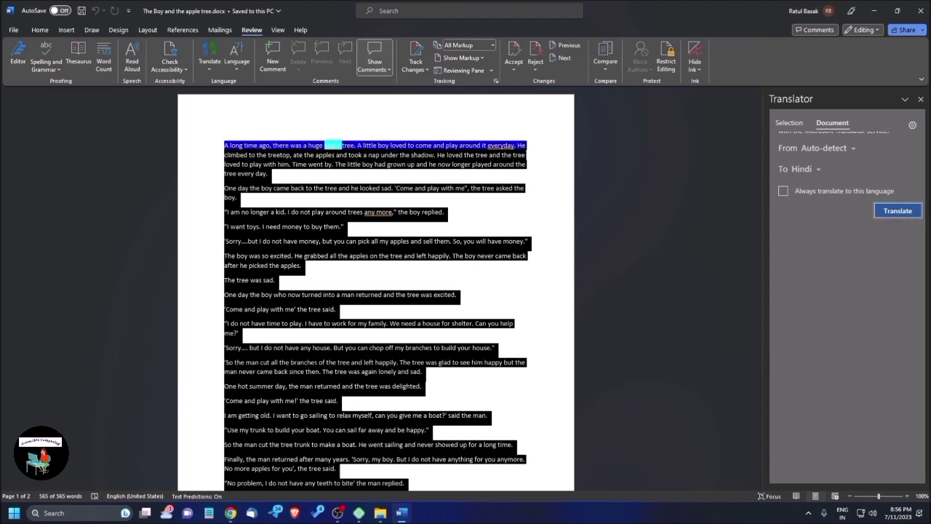
pyautogui.press('Return')
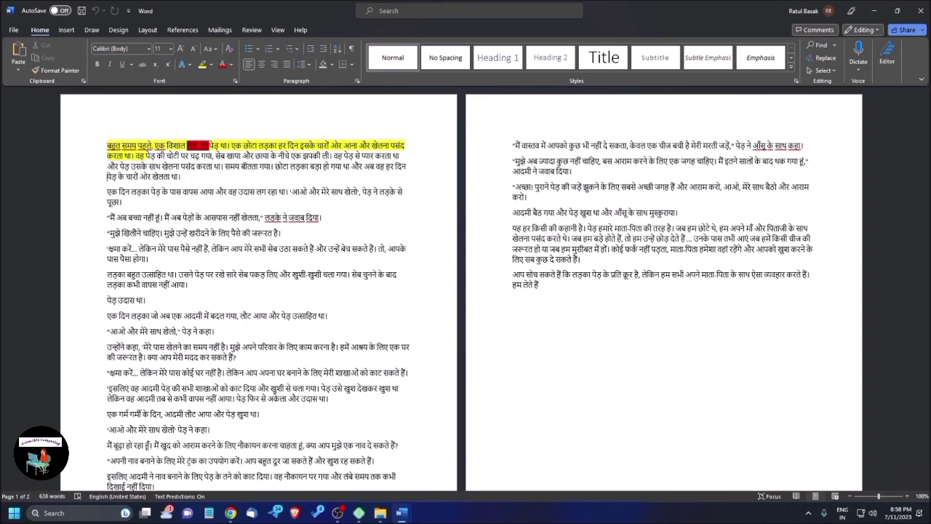
# Return to the original story document and reopen whole-document translation, with Auto-detect as the source language.
pyautogui.hotkey('alt', 'Tab')
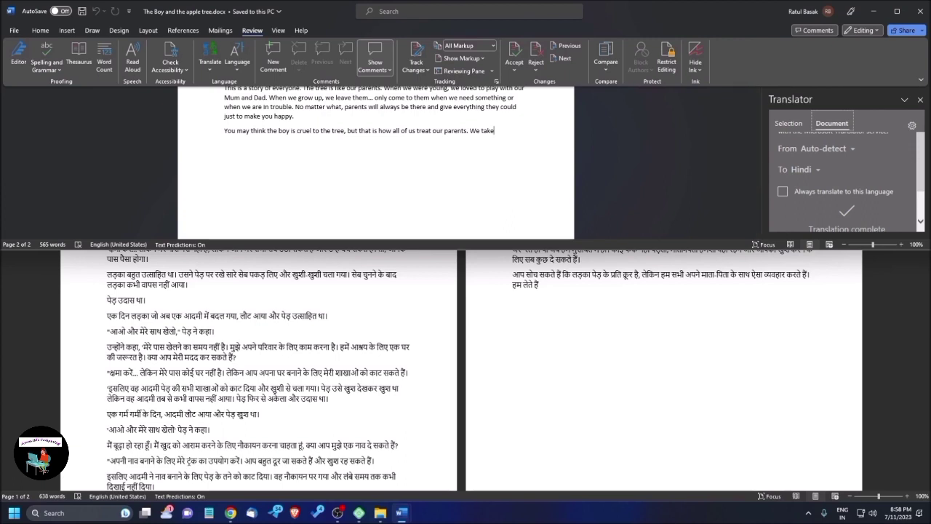
pyautogui.click(209, 60)
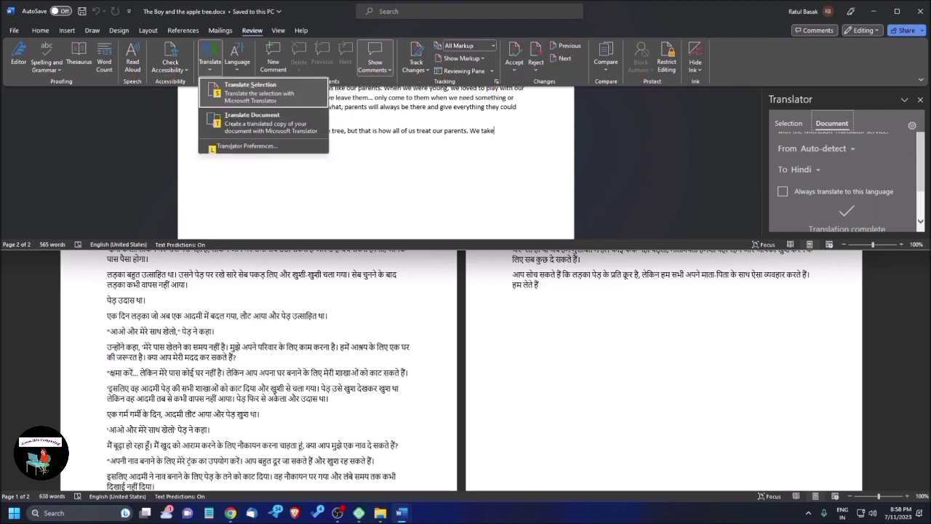
pyautogui.press('Down')
pyautogui.press('Return')
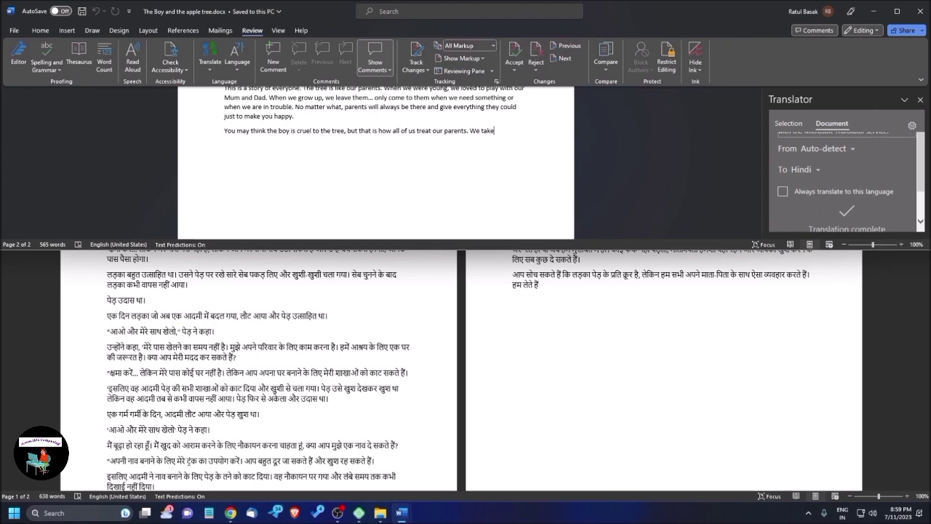
pyautogui.hotkey('alt', 'Down')
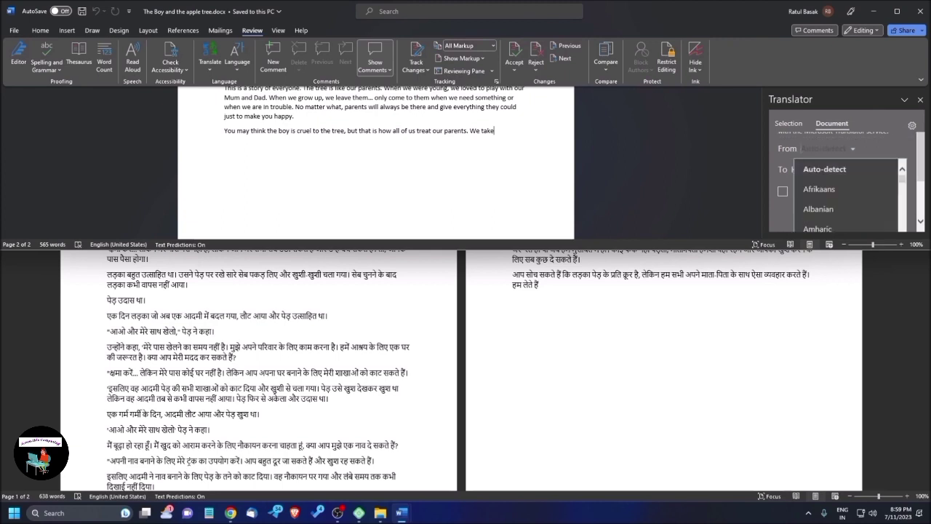
pyautogui.press('Return')
# Change the document translation's target language from the available languages to Bangla, keeping Auto-detect as the source.
pyautogui.press('Tab')
pyautogui.hotkey('alt', 'Down')
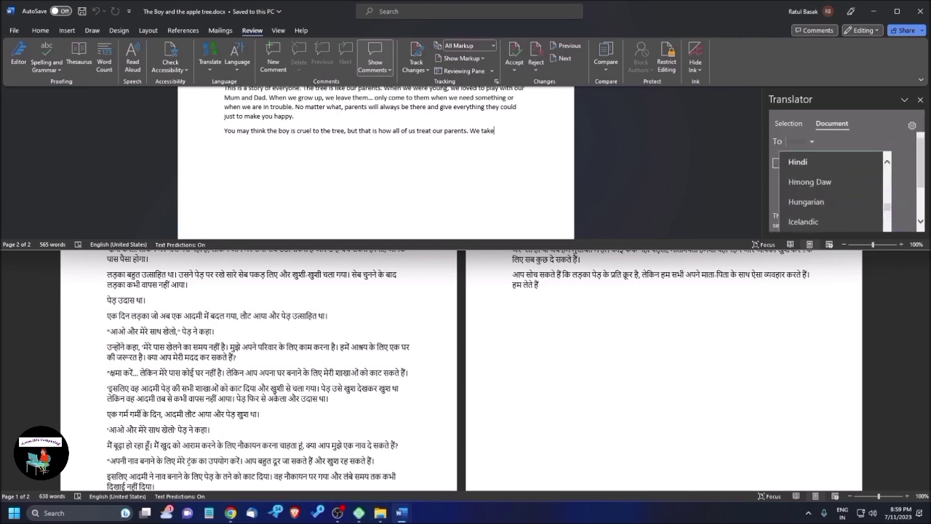
pyautogui.press('Up')
pyautogui.press('Up')
pyautogui.press('Up')
pyautogui.press('Up')
pyautogui.press('Up')
pyautogui.press('Up')
pyautogui.press('Up')
pyautogui.press('Up')
pyautogui.press('Up')
pyautogui.press('Up')
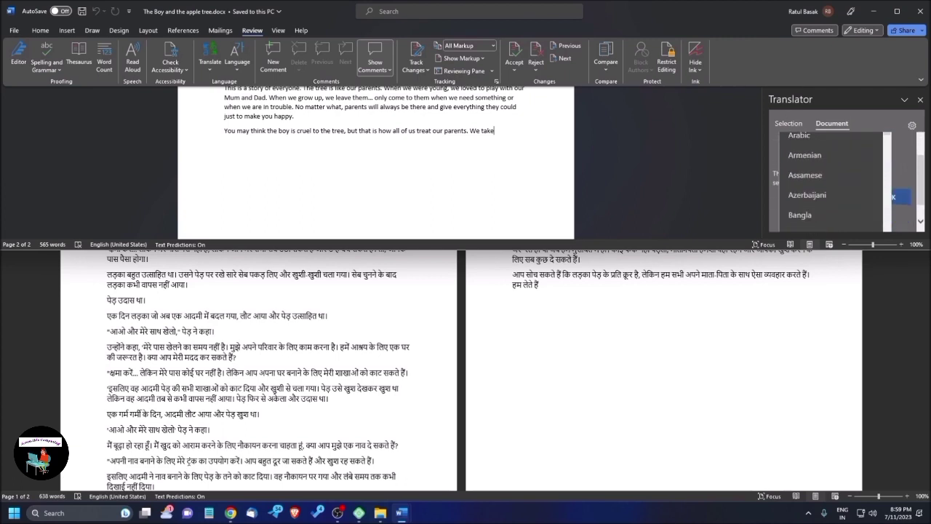
pyautogui.press('Down')
pyautogui.press('Down')
pyautogui.press('Down')
pyautogui.press('Down')
pyautogui.press('Down')
pyautogui.press('Down')
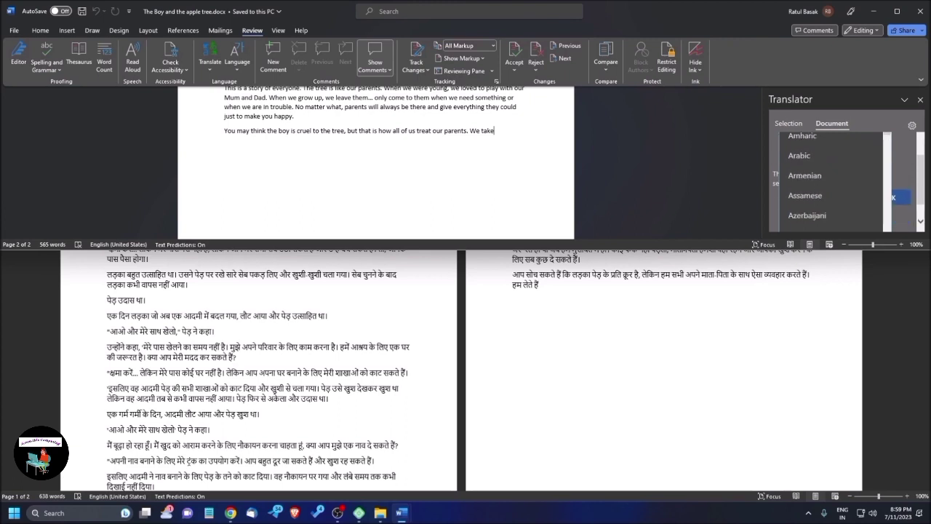
pyautogui.press('Down')
pyautogui.press('Down')
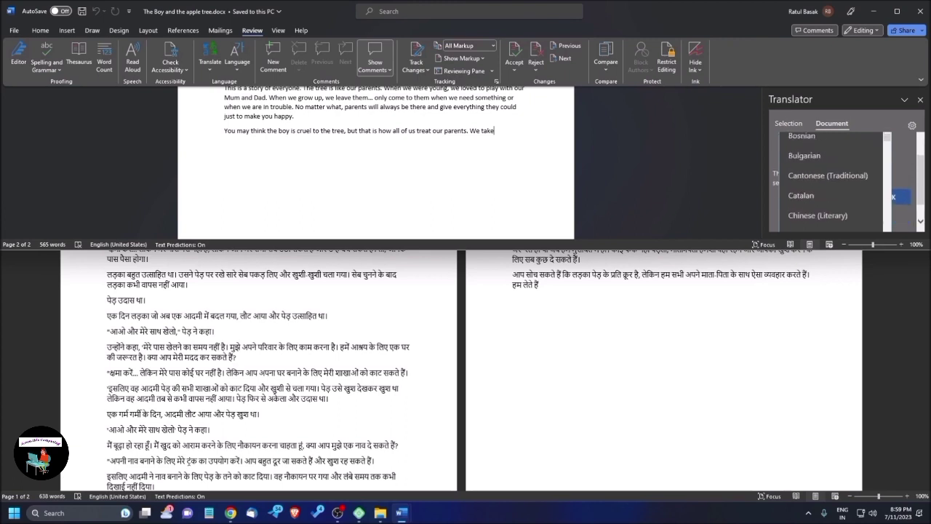
pyautogui.press('Down')
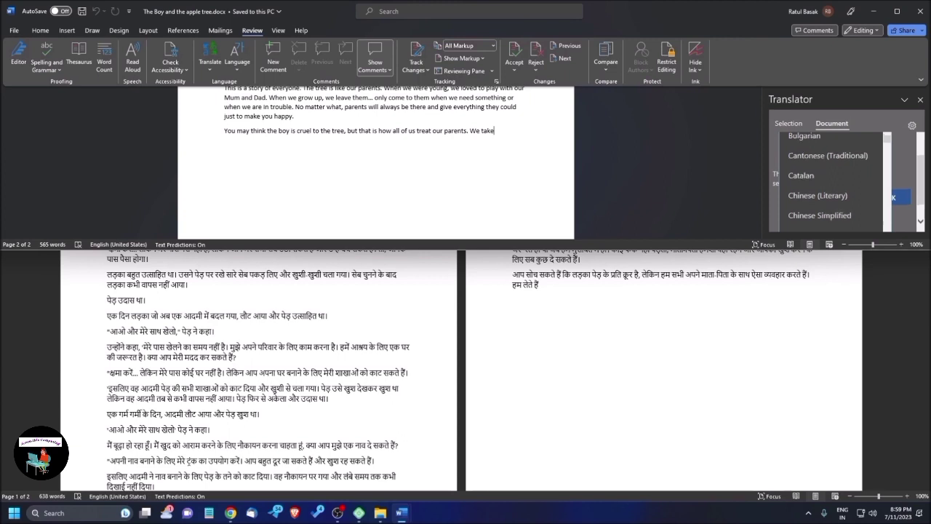
pyautogui.press('Down')
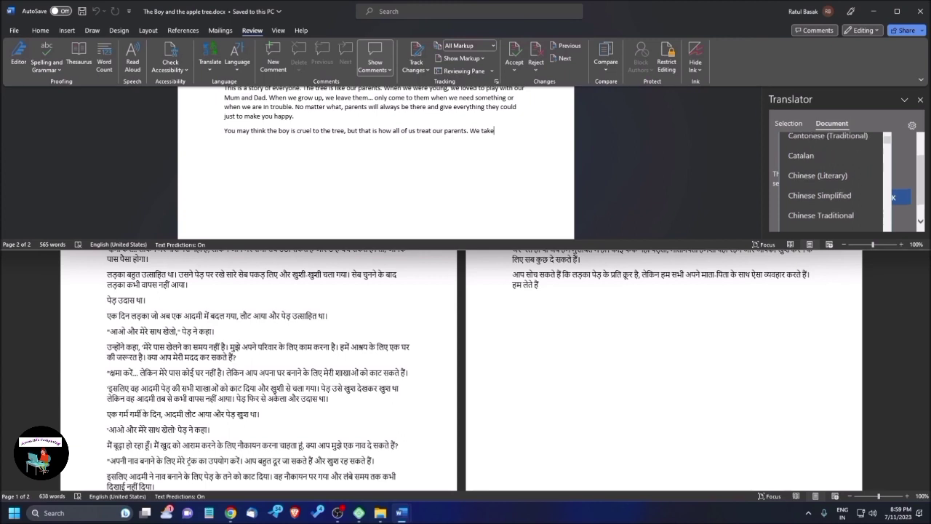
pyautogui.press('Down')
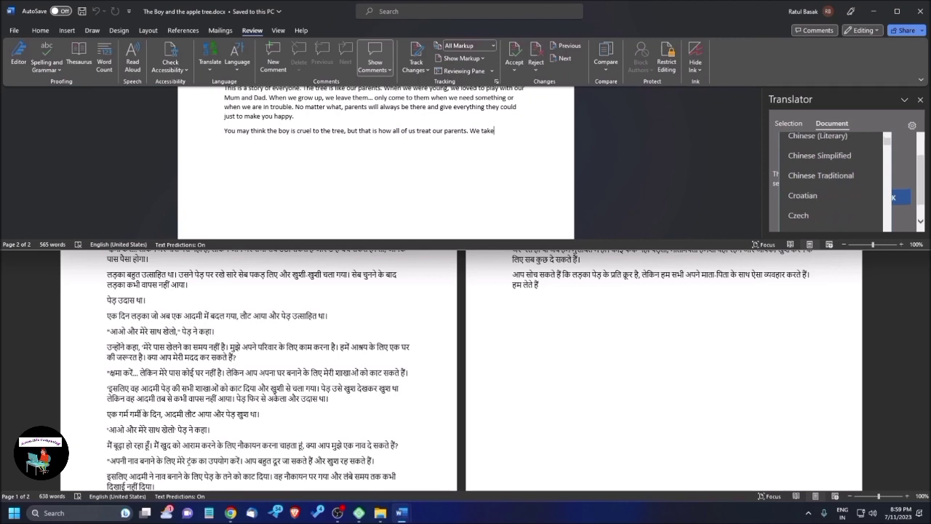
pyautogui.press('Down')
pyautogui.press('Down')
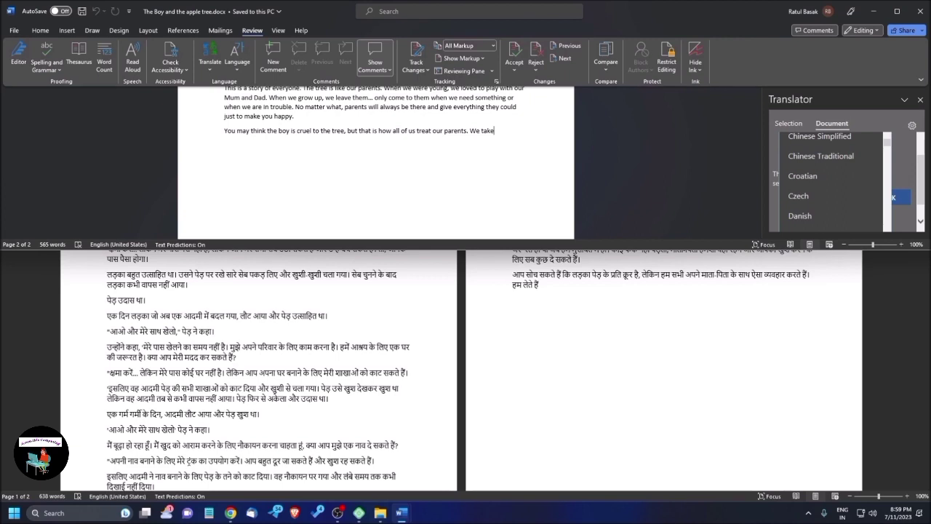
pyautogui.press('Down')
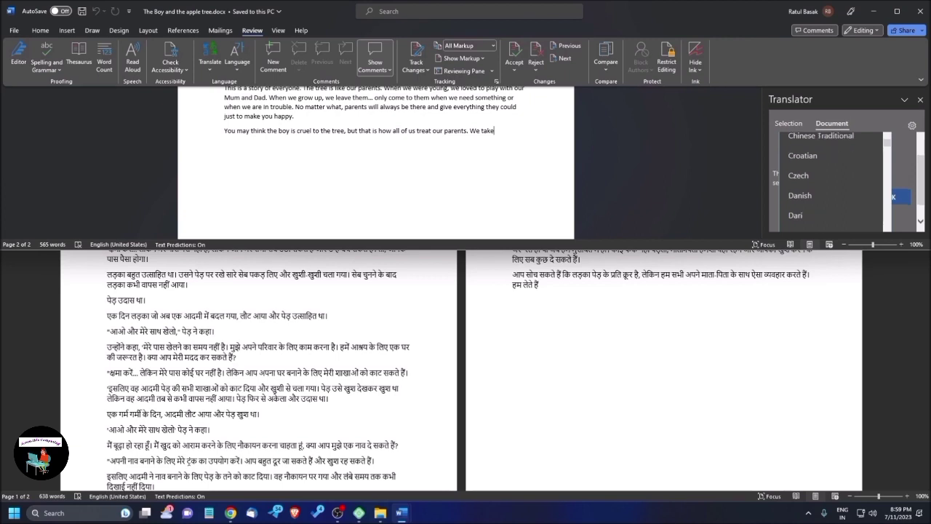
pyautogui.press('Up')
pyautogui.press('Up')
pyautogui.press('Up')
pyautogui.press('Up')
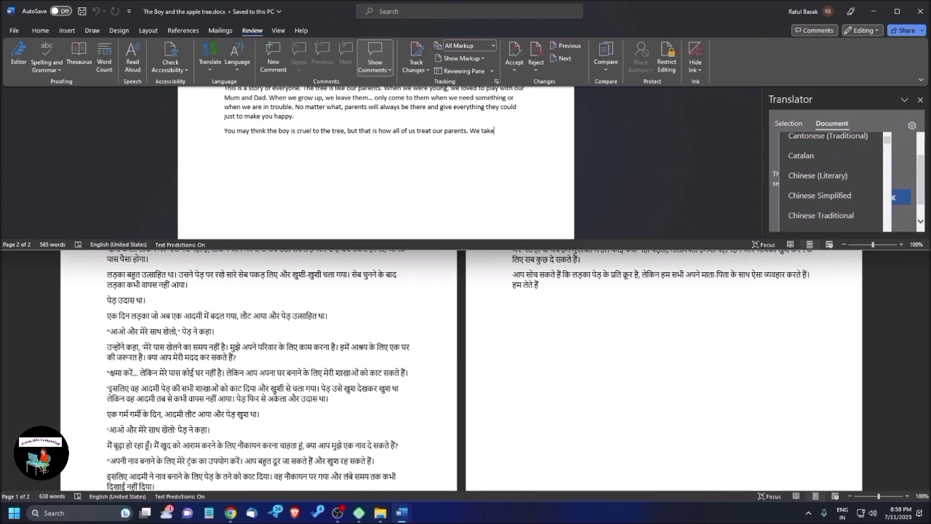
pyautogui.press('Down')
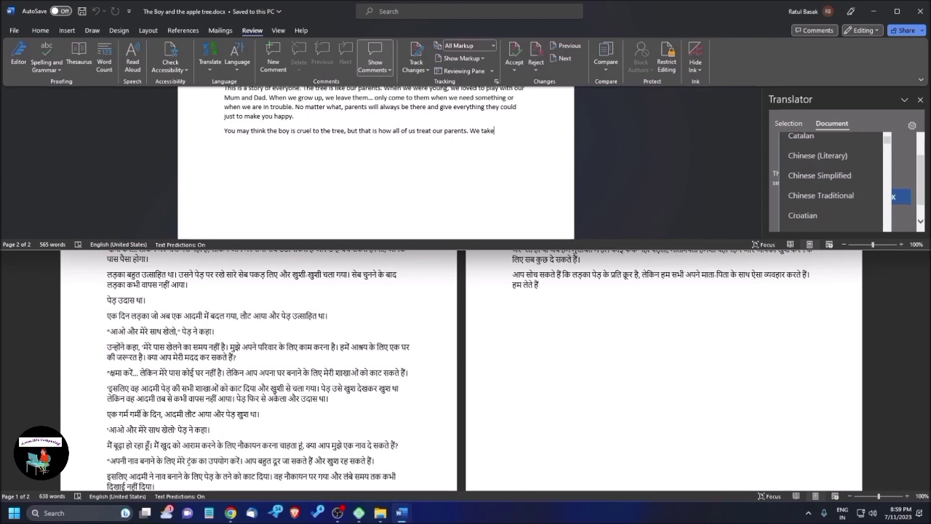
pyautogui.press('Up')
pyautogui.press('Up')
pyautogui.press('Up')
pyautogui.press('Up')
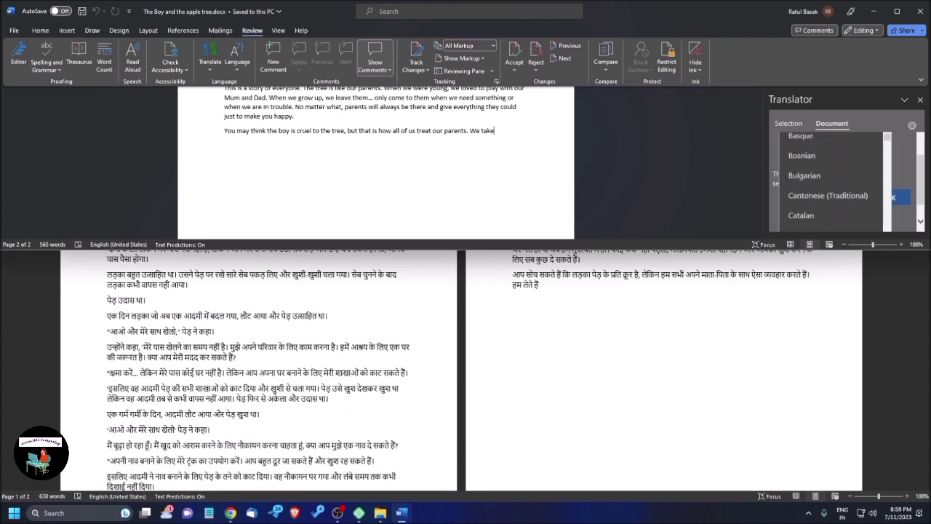
pyautogui.press('Up')
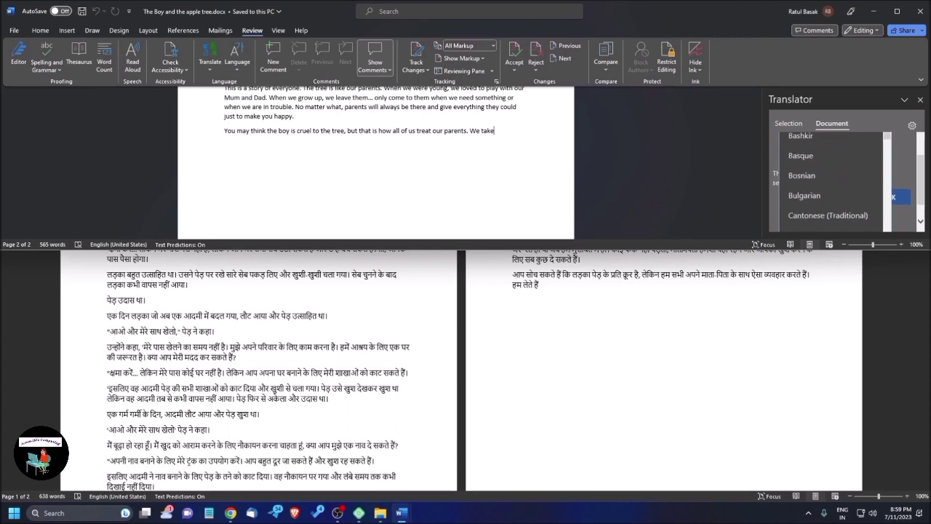
pyautogui.press('Up')
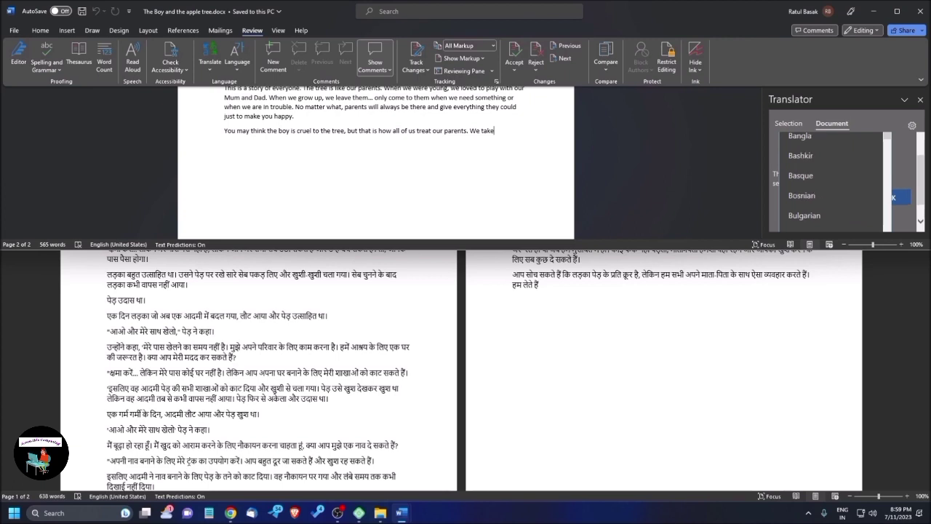
pyautogui.press('Down')
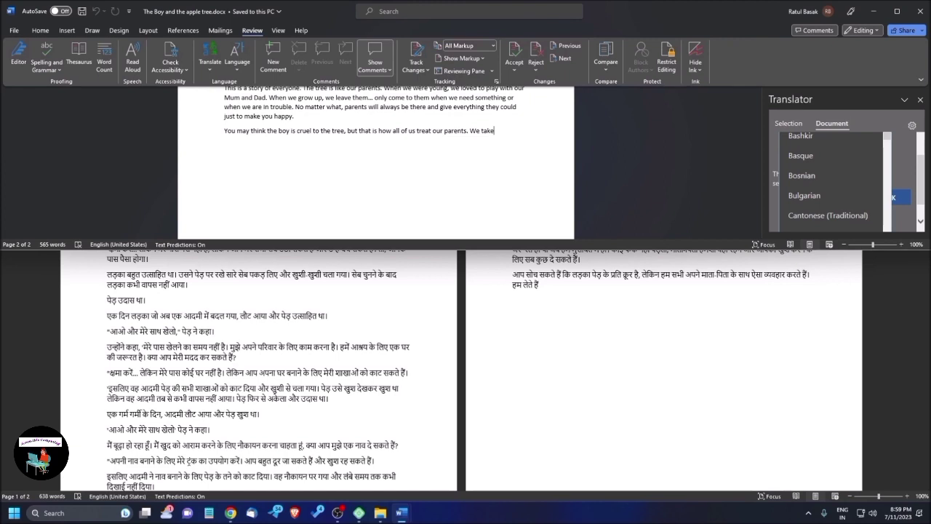
pyautogui.press('Return')
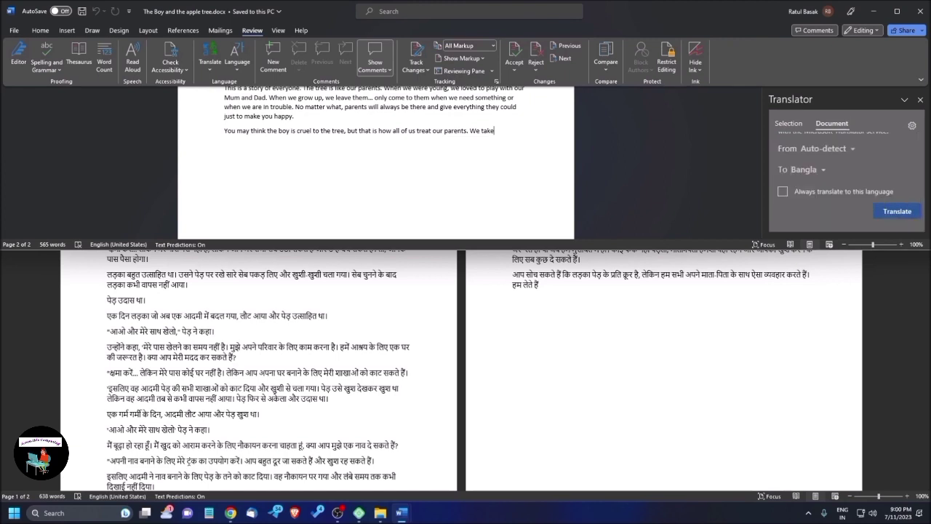
# Create the Bangla translated copy of the whole document and maximize its new window.
pyautogui.press('Tab')
pyautogui.press('Return')
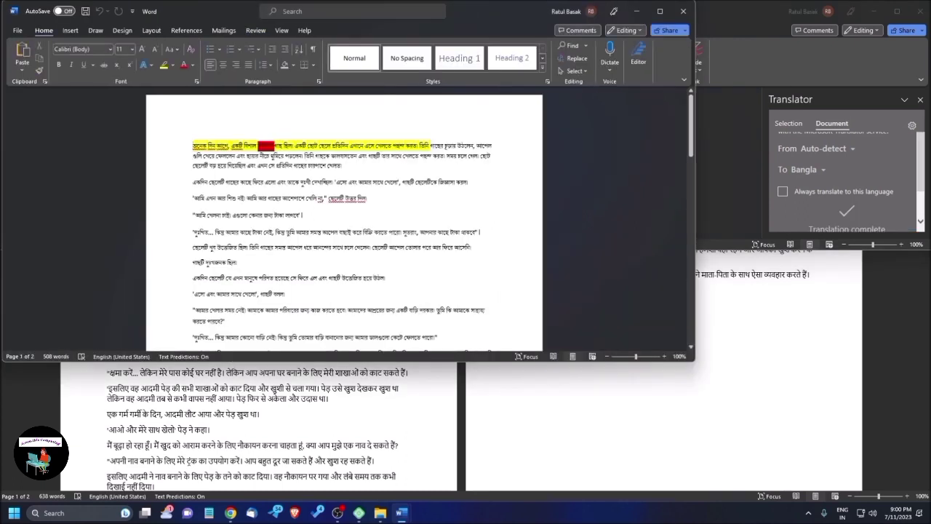
pyautogui.hotkey('alt', 'space')
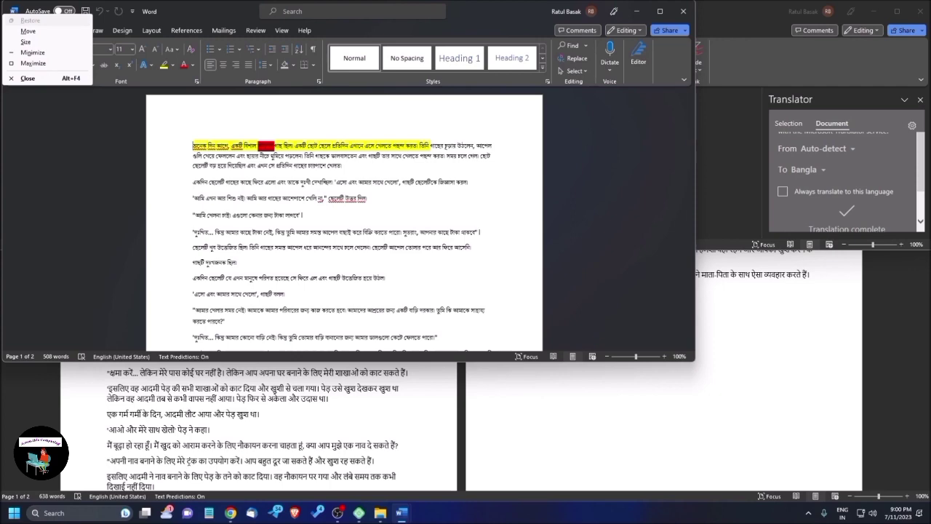
pyautogui.press('x')
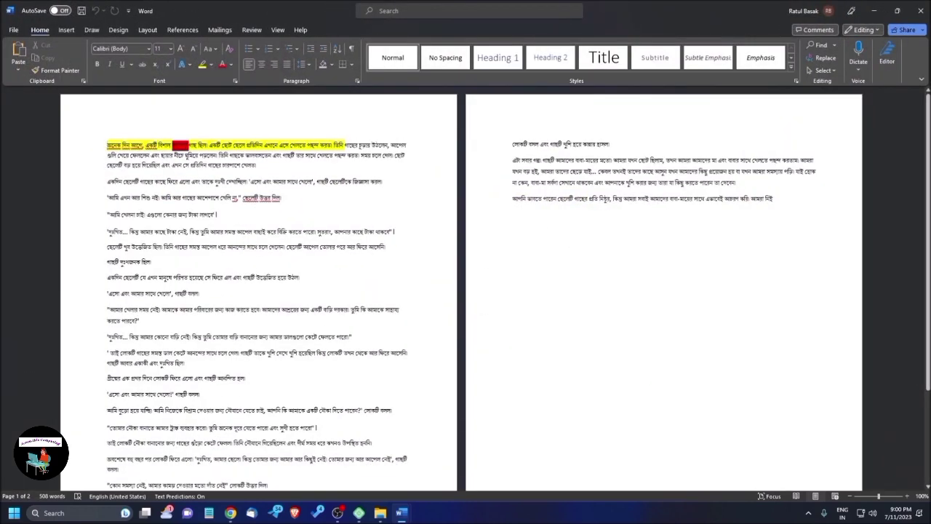